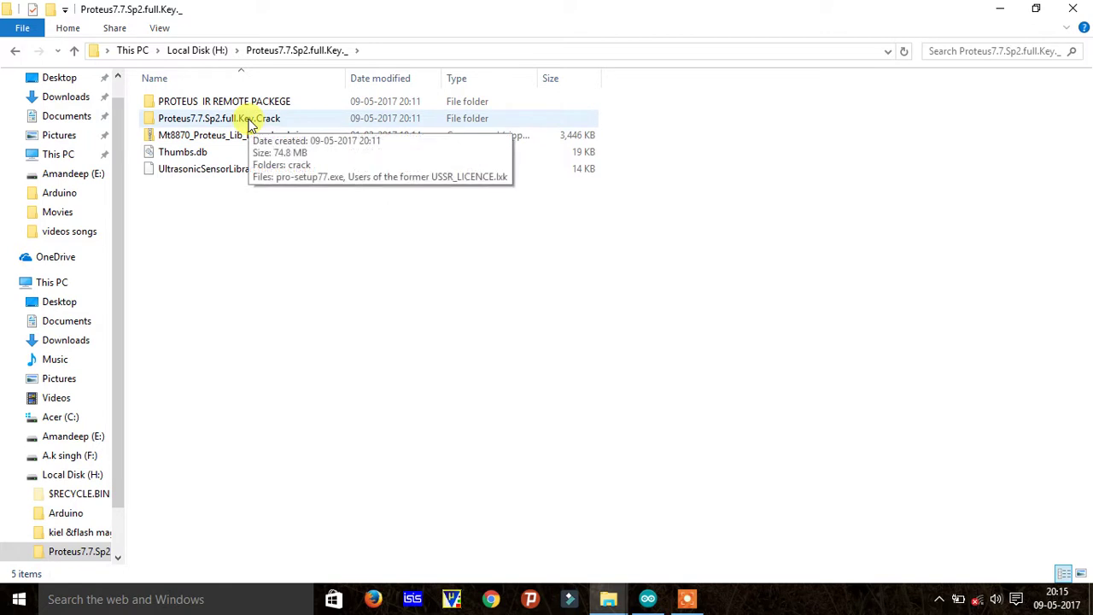
# - Launch pro-setup77.exe from the Proteus7.7.Sp2.full.Key.Crack folder and decline the WINHELP support installation
pyautogui.doubleClick(250, 121)
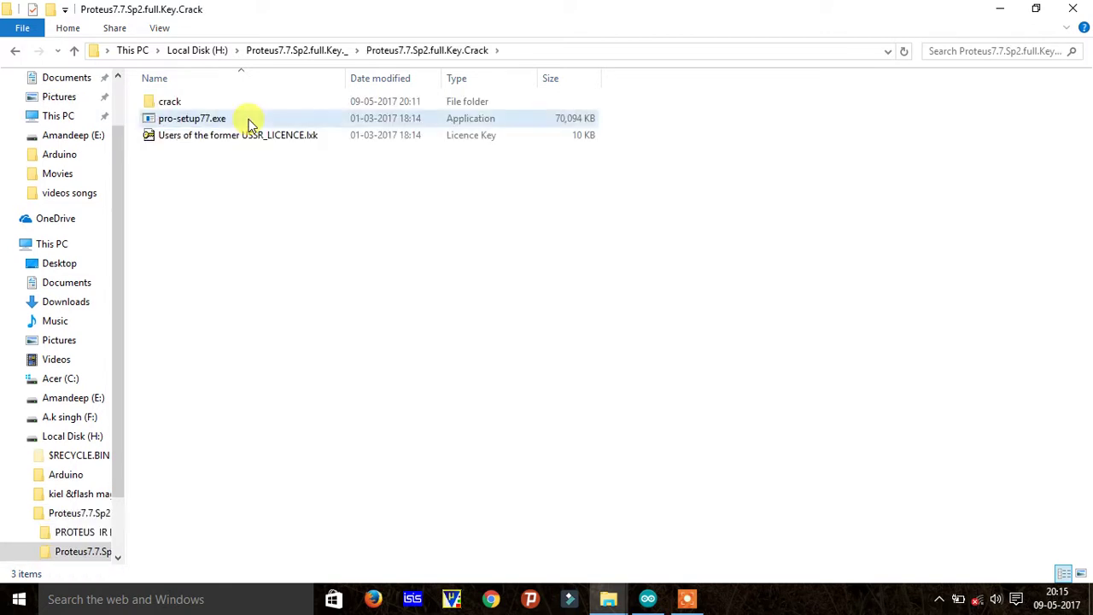
pyautogui.click(250, 121)
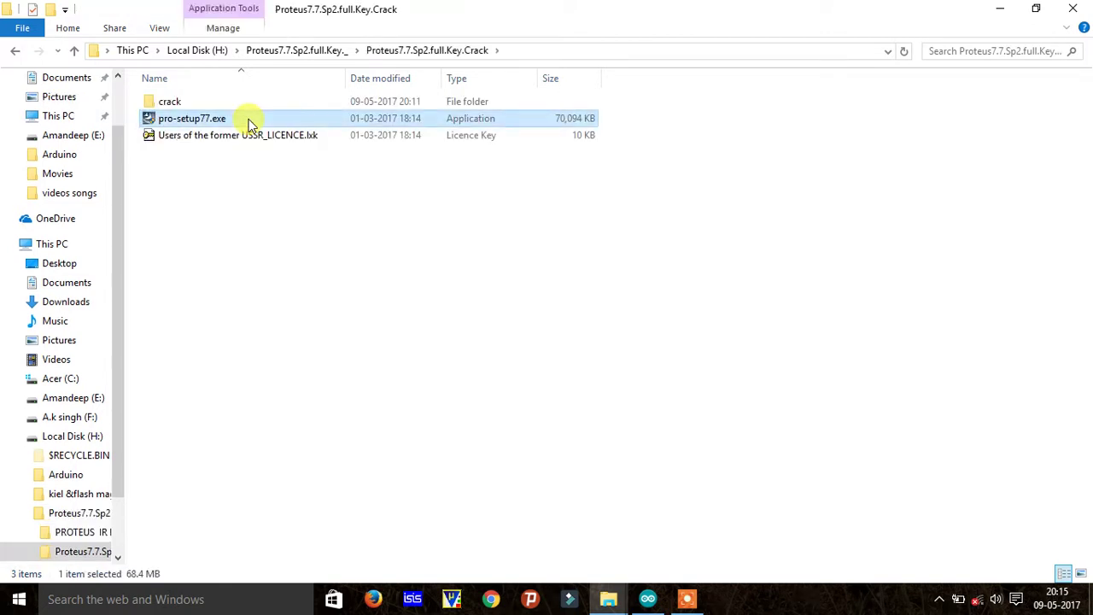
pyautogui.rightClick(249, 119)
pyautogui.click(320, 149)
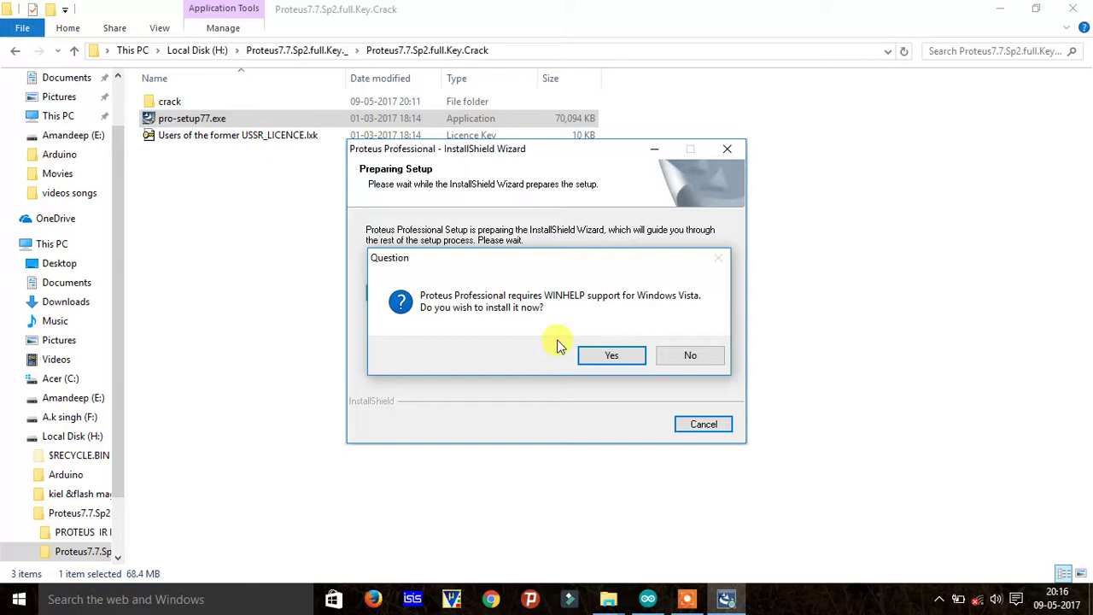
pyautogui.click(671, 353)
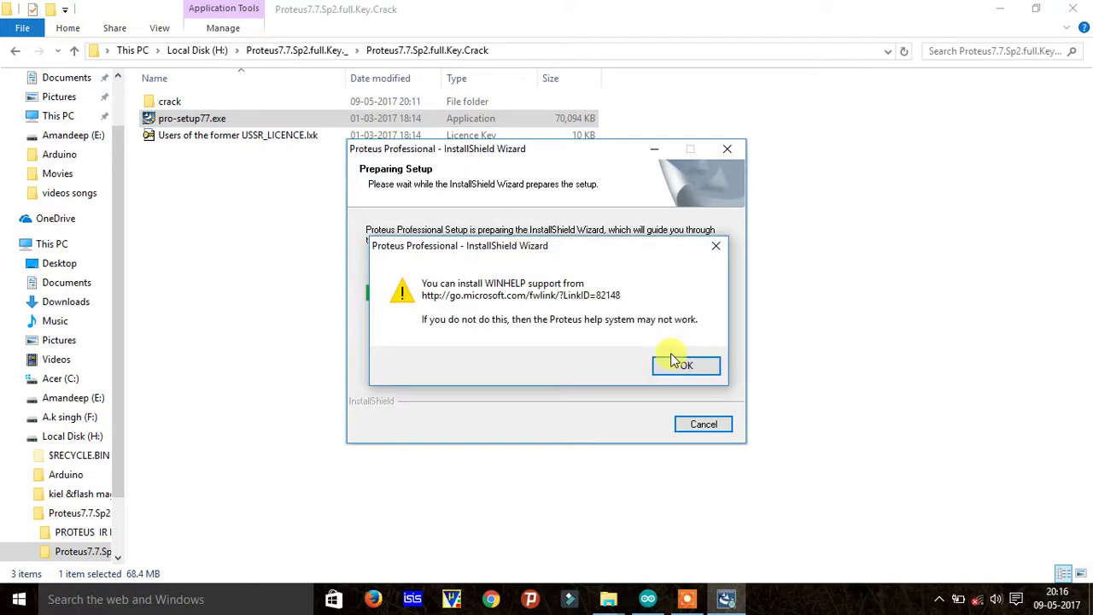
pyautogui.click(679, 363)
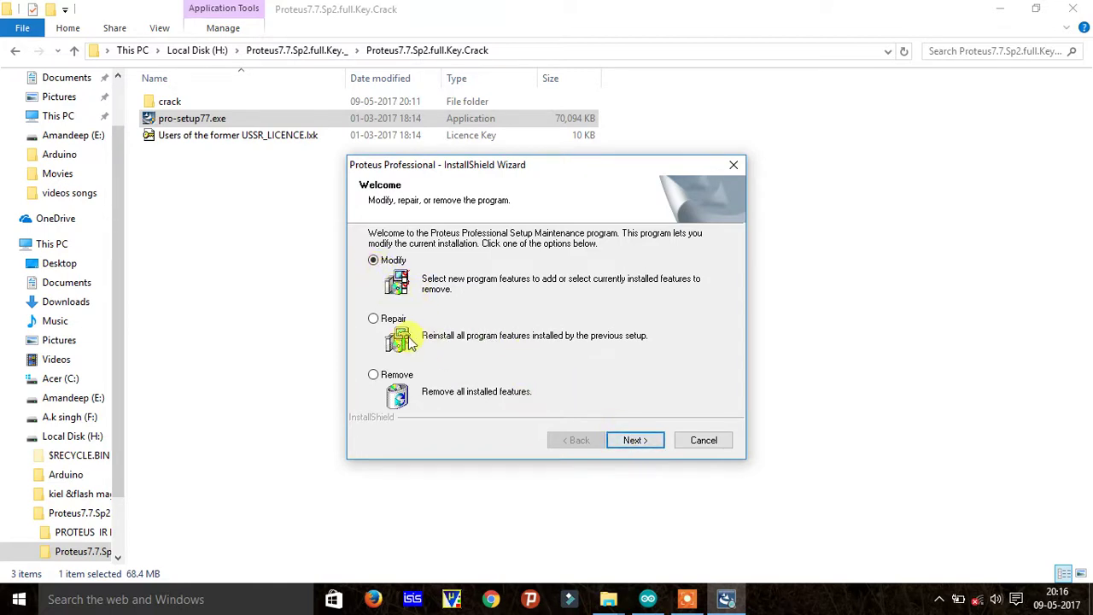
# - Repair the existing Proteus Professional installation with its installed licence key and finish the wizard
pyautogui.click(373, 320)
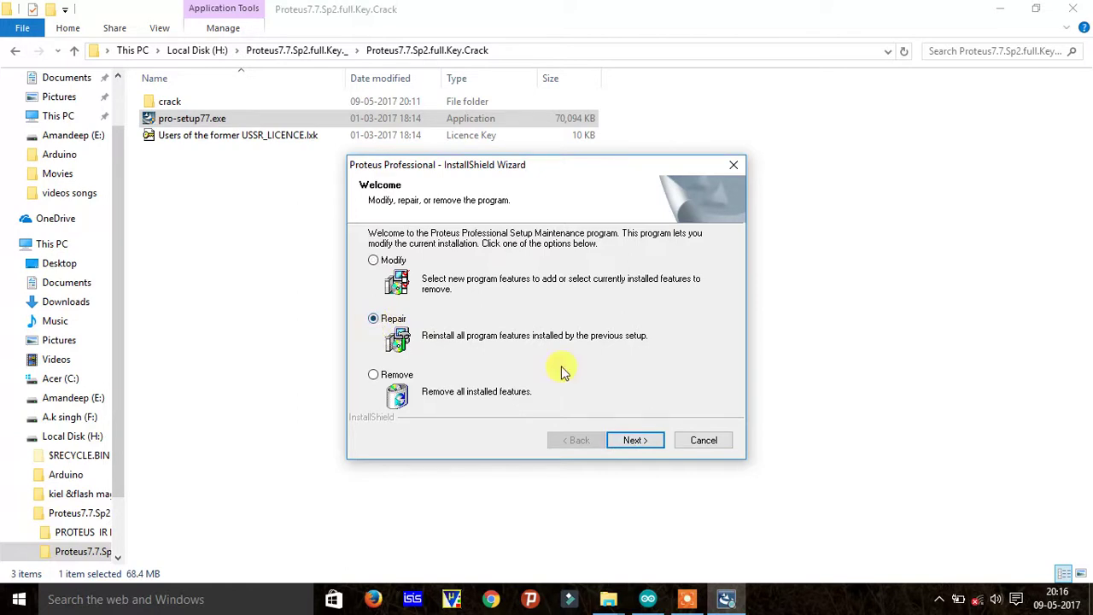
pyautogui.click(640, 440)
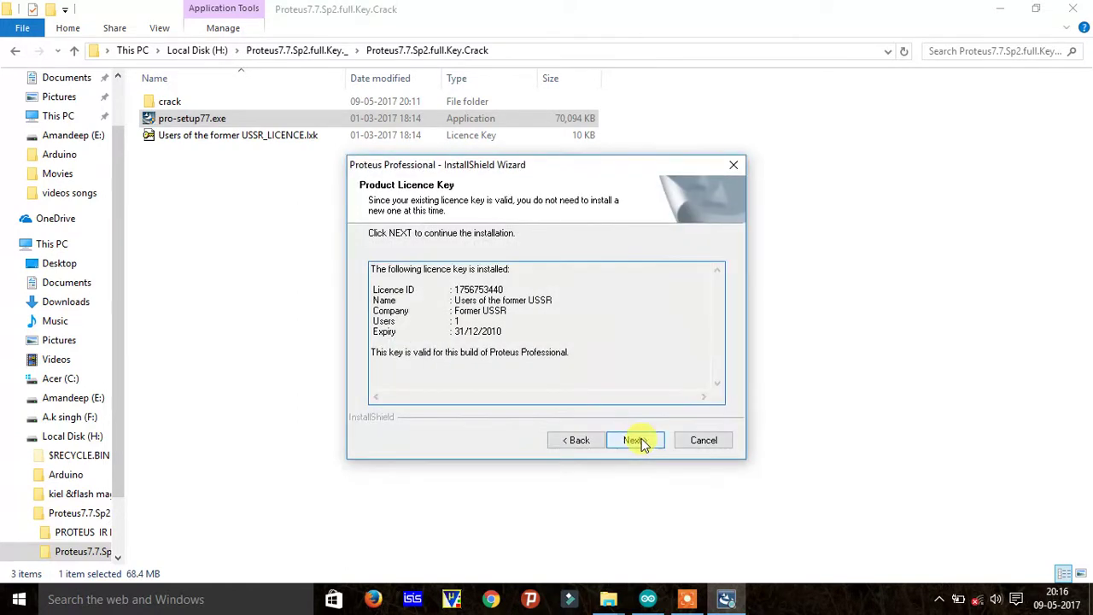
pyautogui.click(639, 440)
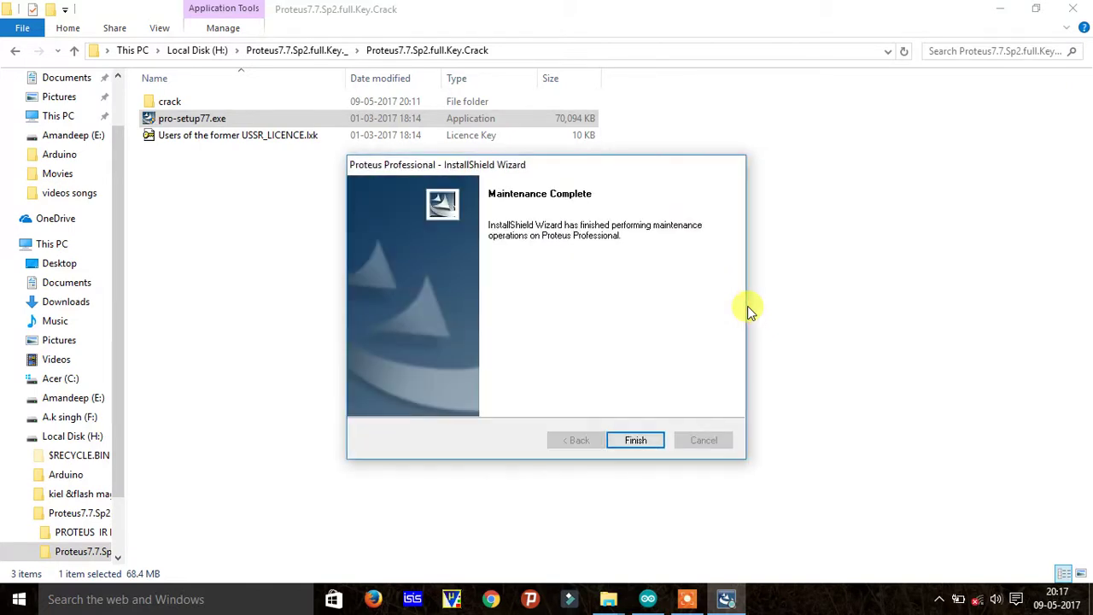
pyautogui.click(636, 441)
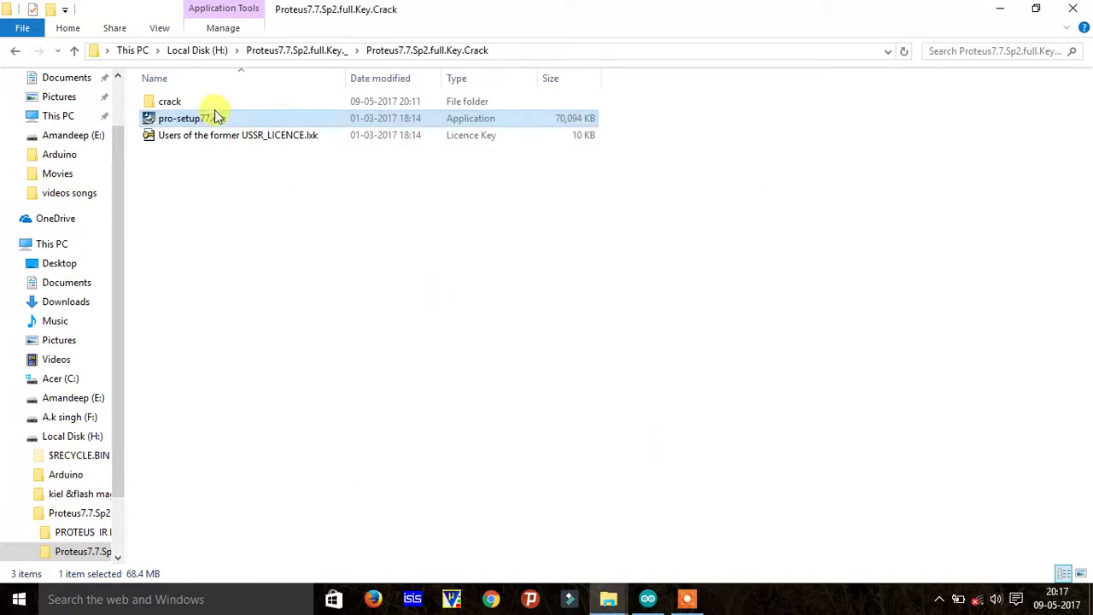
# - Select the BIN and MODELS folders inside the crack folder for copying
pyautogui.doubleClick(203, 104)
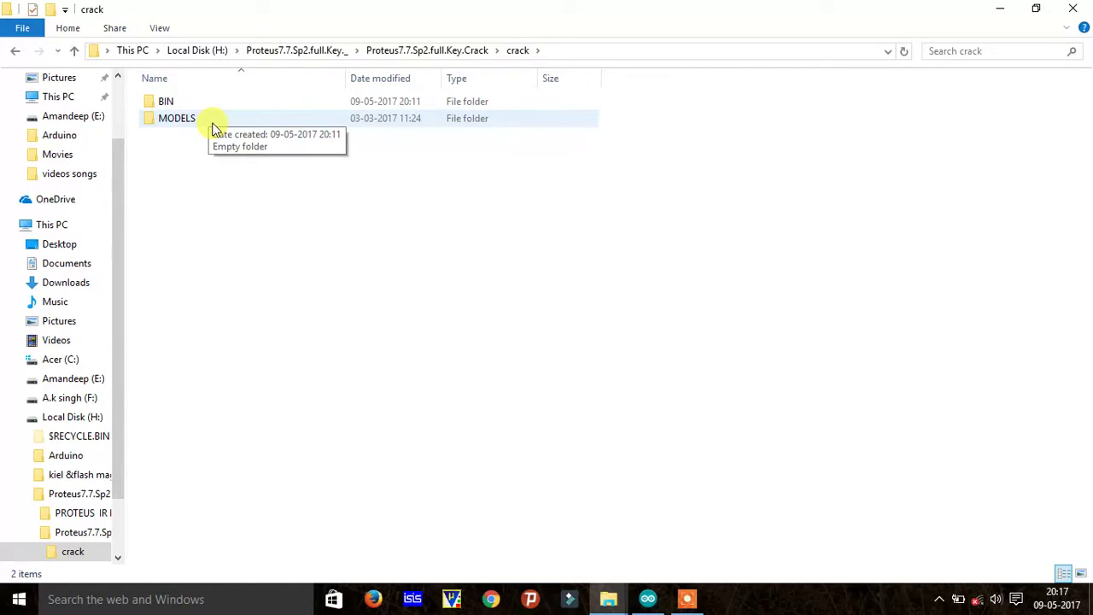
pyautogui.hotkey('ctrl', 'a')
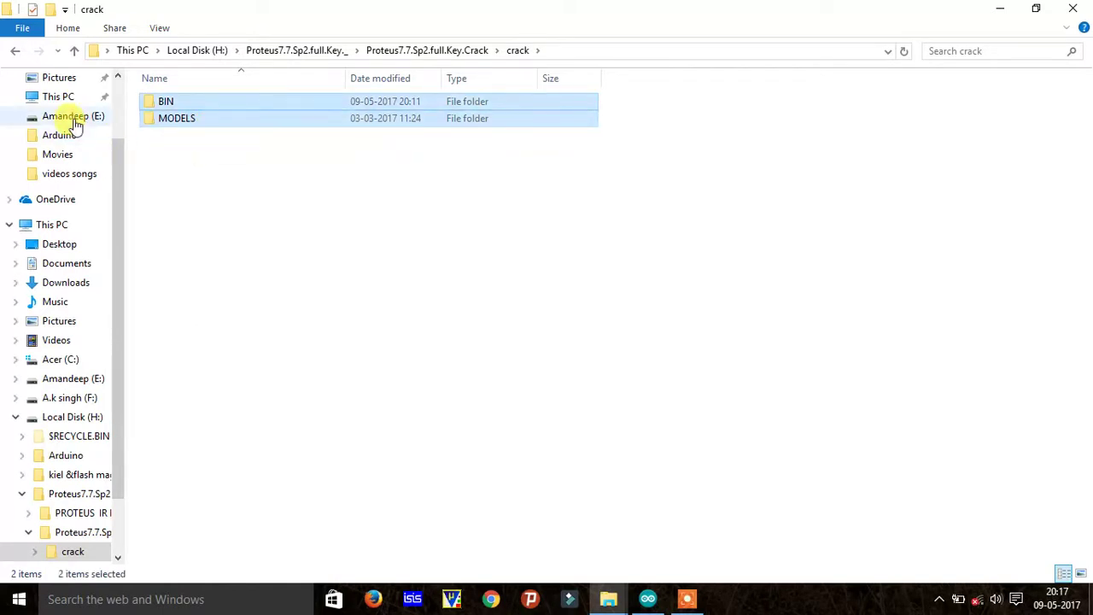
# - Go to the Labcenter Electronics folder in Program Files (x86) on drive C, closing the open games folder window
pyautogui.scroll(2, 75, 111)
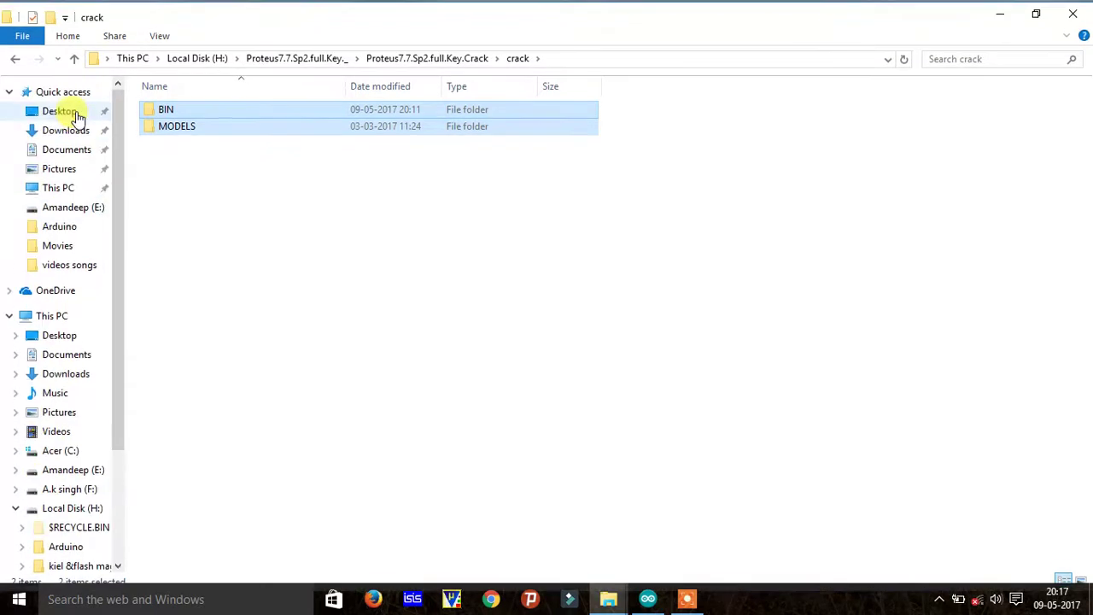
pyautogui.click(59, 183)
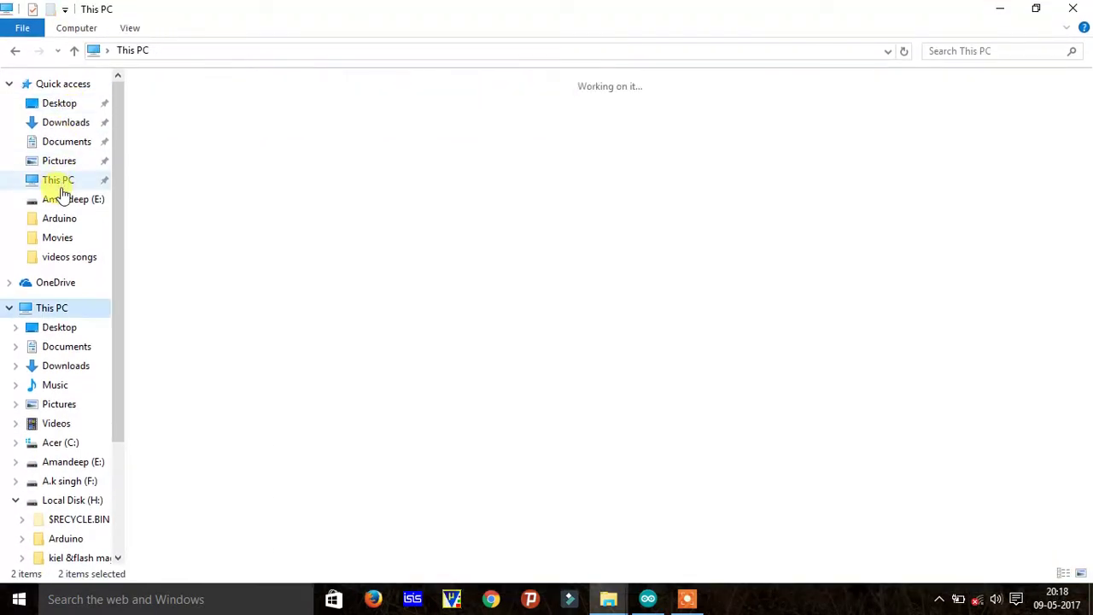
pyautogui.click(237, 237)
pyautogui.doubleClick(276, 224)
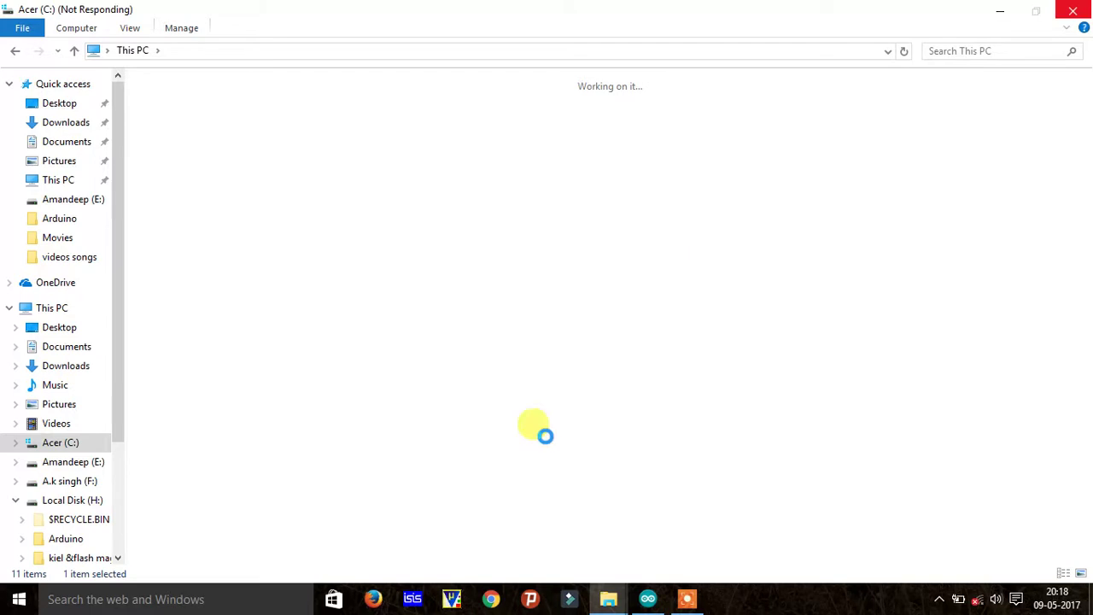
pyautogui.moveTo(615, 603)
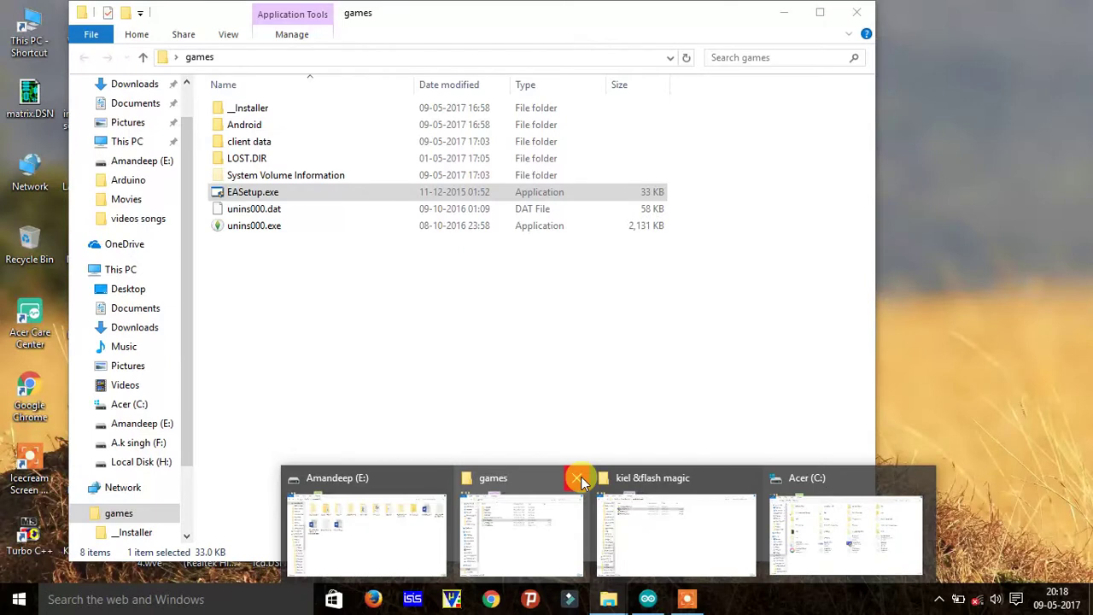
pyautogui.click(579, 478)
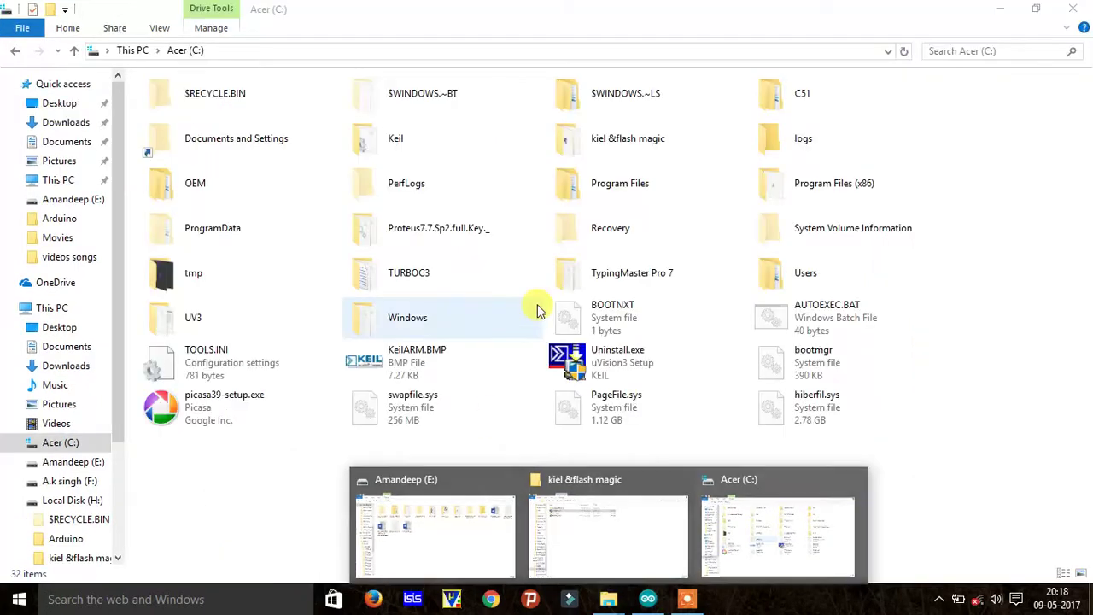
pyautogui.doubleClick(837, 184)
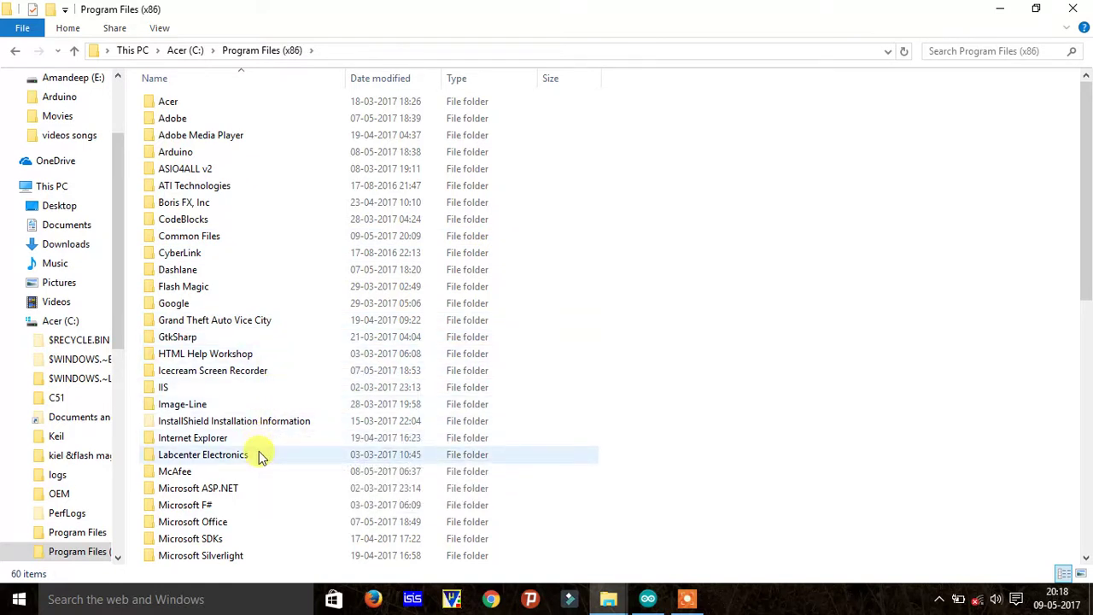
pyautogui.doubleClick(205, 454)
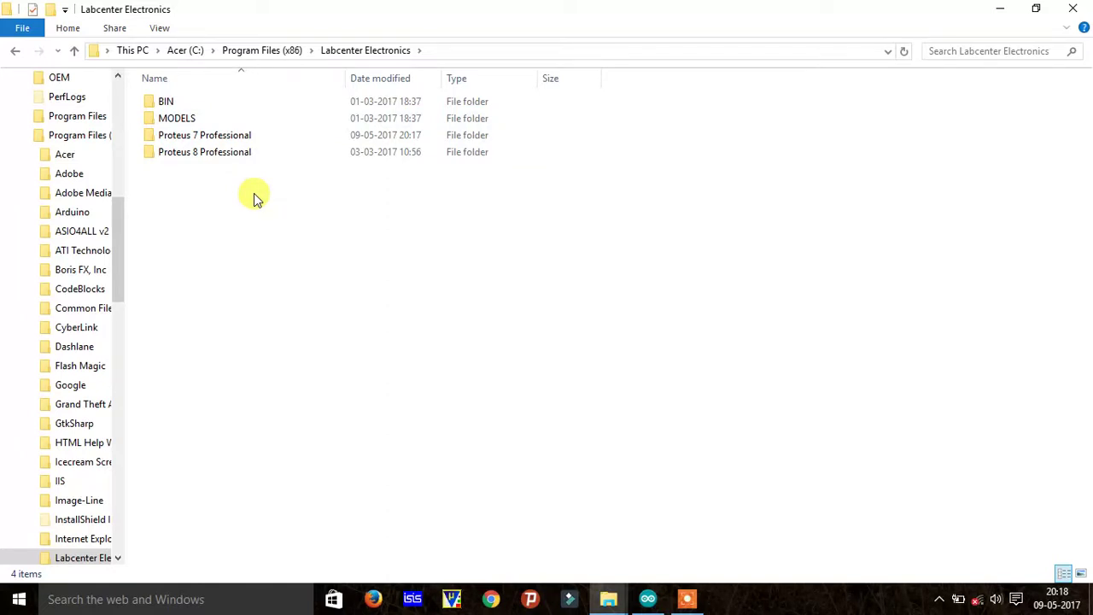
# - Paste the BIN and MODELS folders into Labcenter Electronics, replacing existing files and granting administrator permission for all items
pyautogui.hotkey('ctrl', 'v')
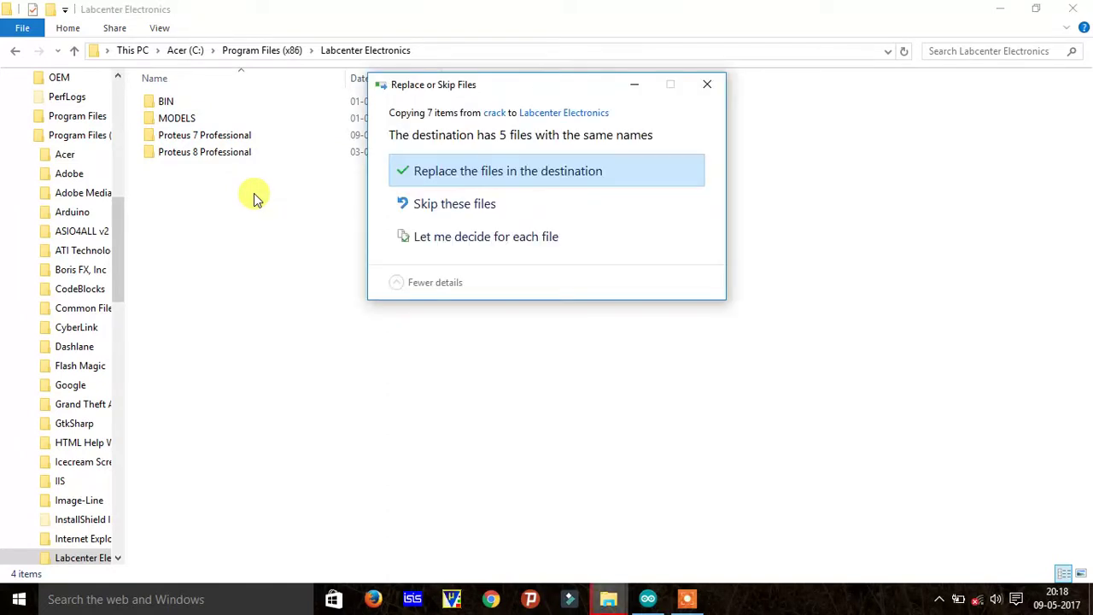
pyautogui.click(503, 170)
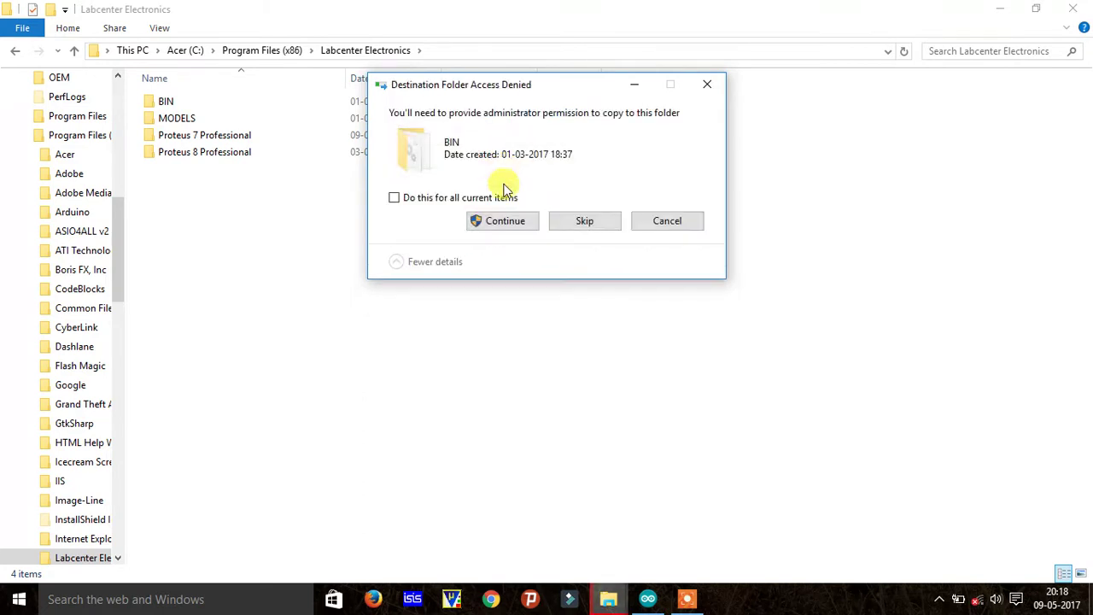
pyautogui.click(502, 221)
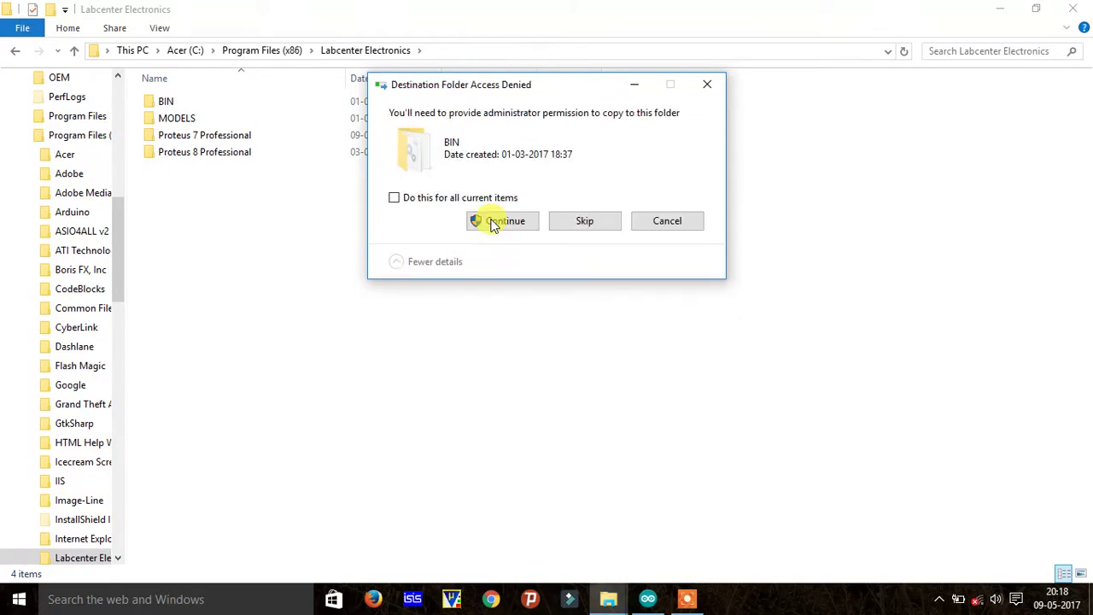
pyautogui.click(400, 198)
pyautogui.click(488, 220)
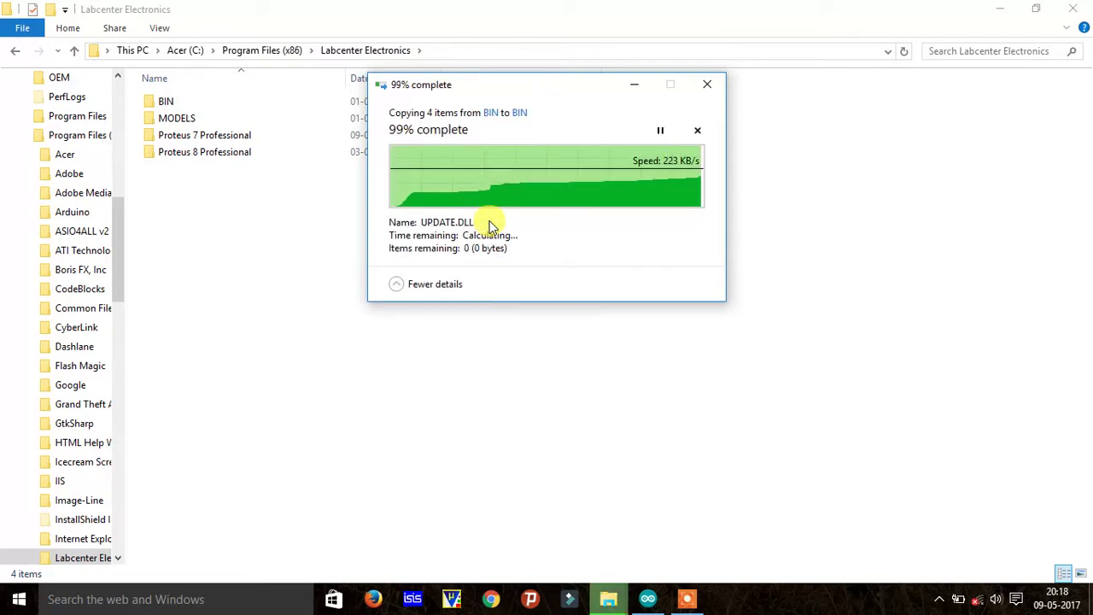
pyautogui.click(387, 221)
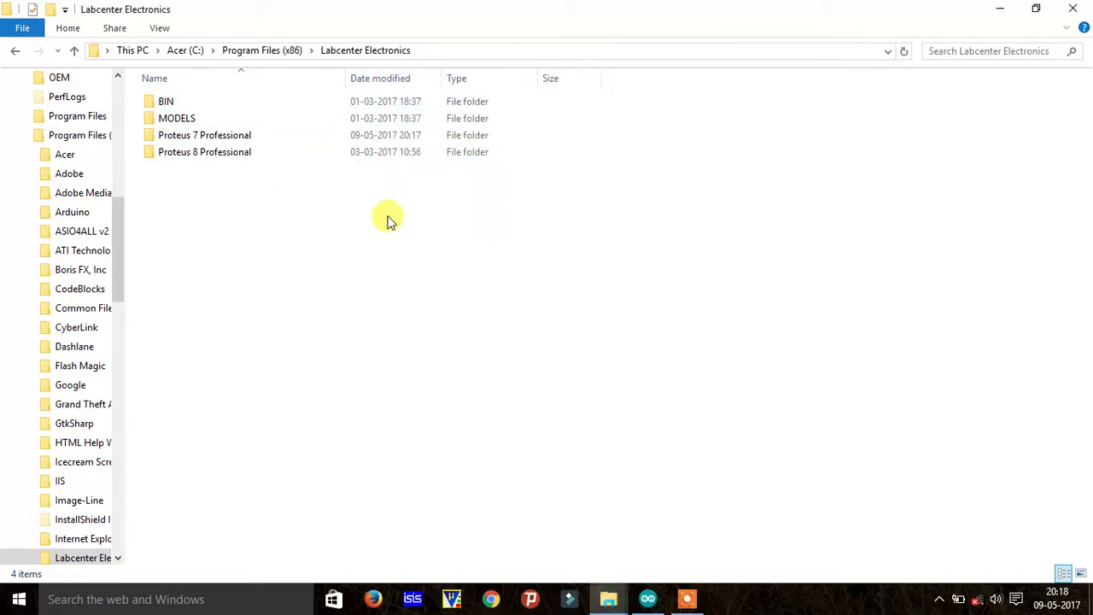
# - View the contents of the Proteus 7 Professional folder and minimize the file window
pyautogui.click(246, 140)
pyautogui.doubleClick(246, 145)
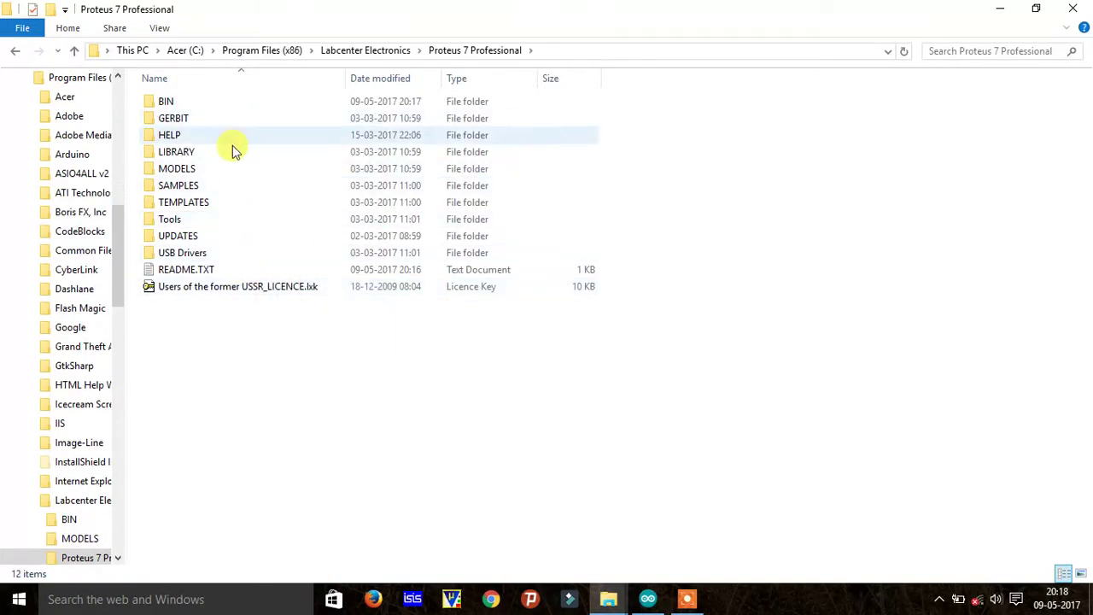
pyautogui.click(1015, 9)
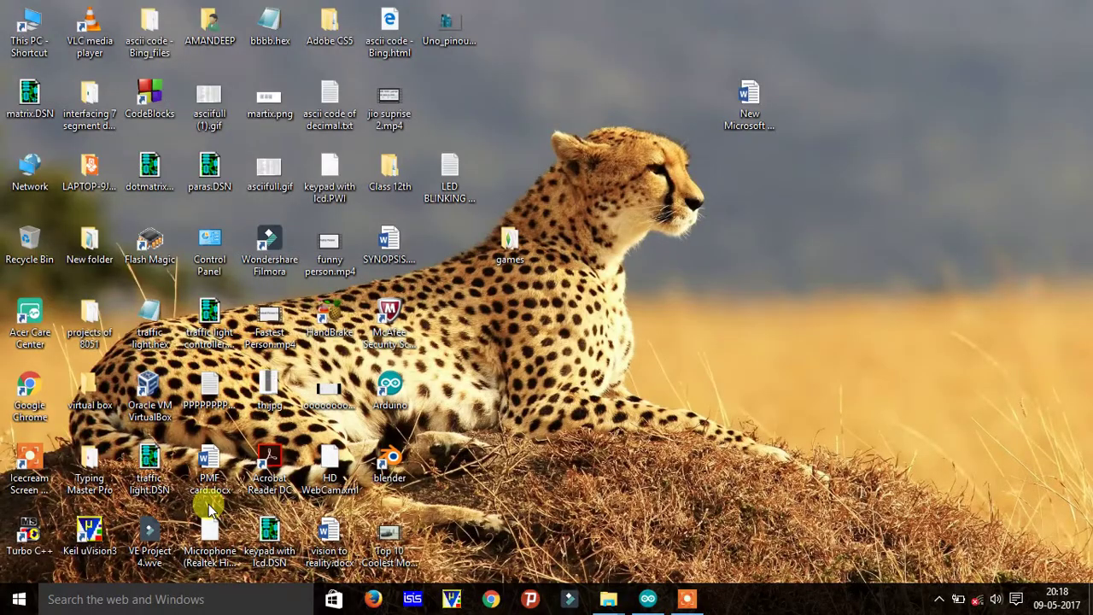
# - Launch ISIS 7 Professional, open the device picker to check it, and close it without choosing a part
pyautogui.click(19, 599)
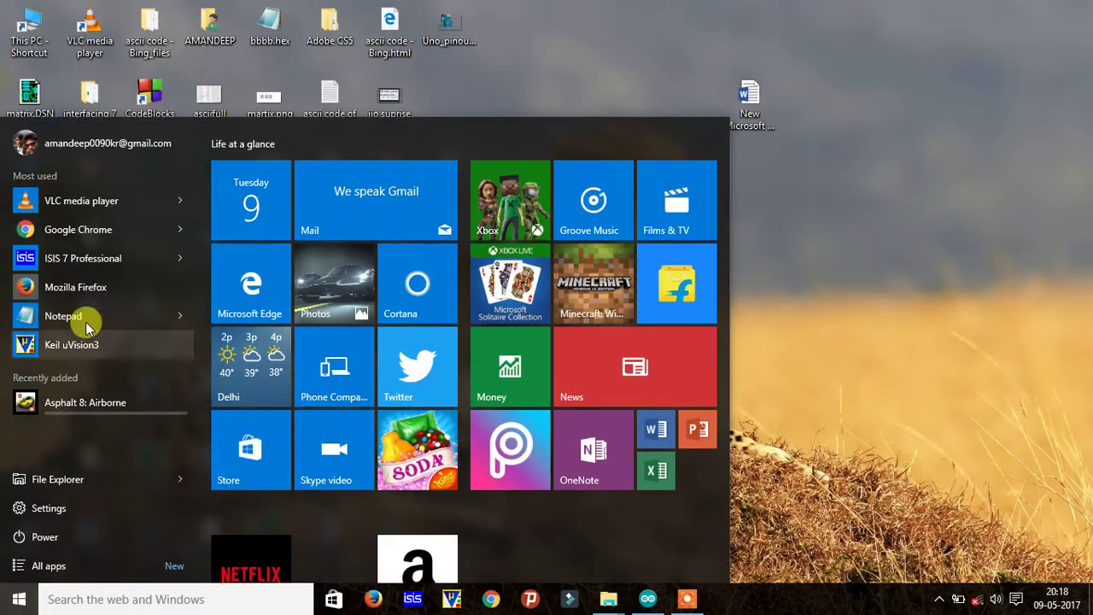
pyautogui.click(83, 269)
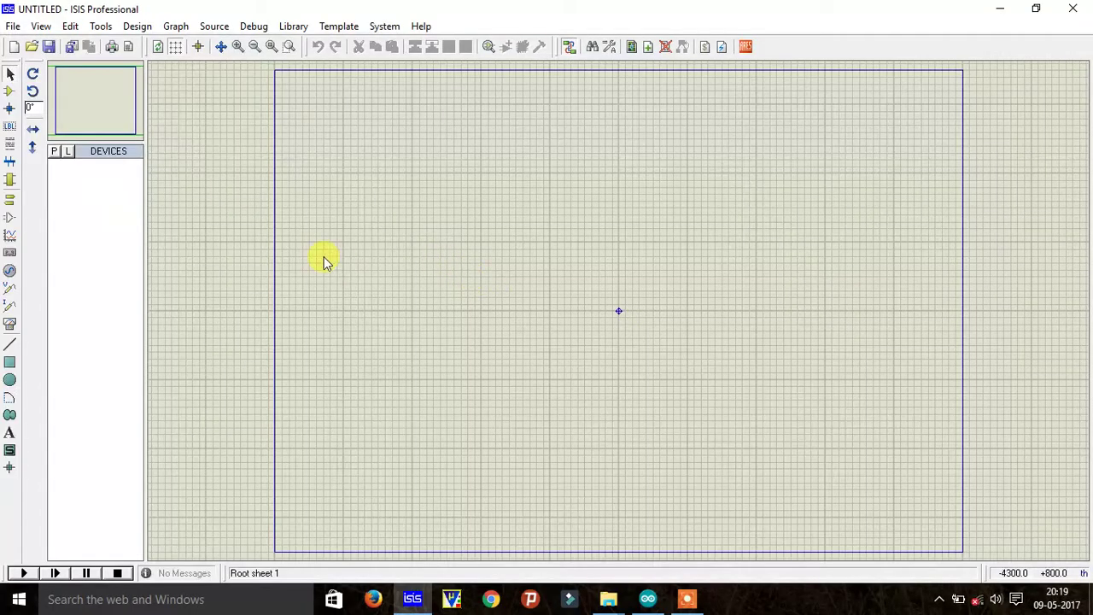
pyautogui.click(54, 152)
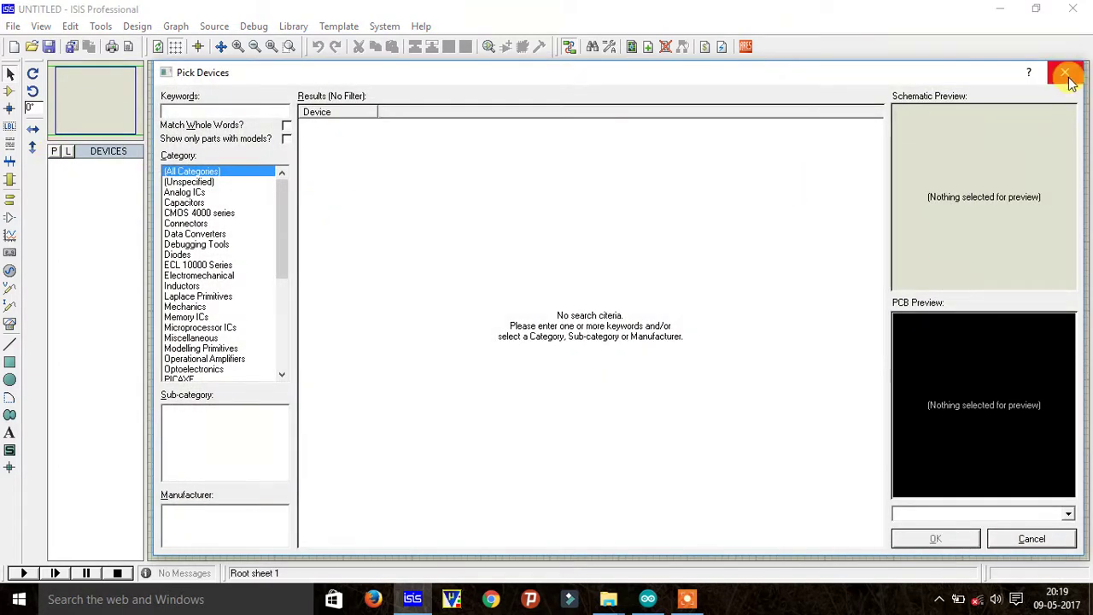
pyautogui.click(1065, 73)
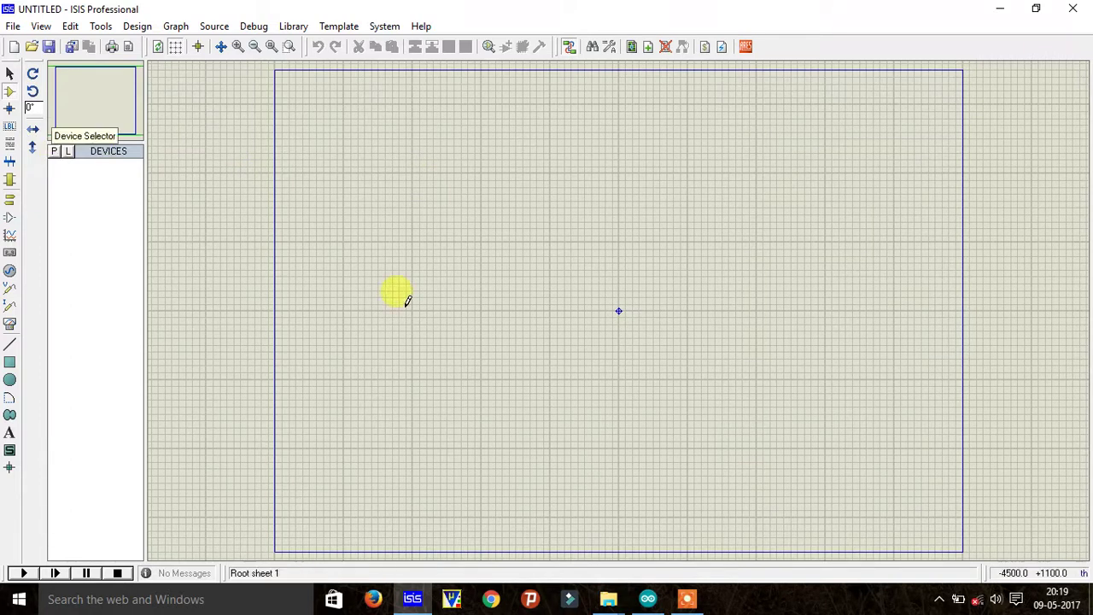
pyautogui.click(688, 600)
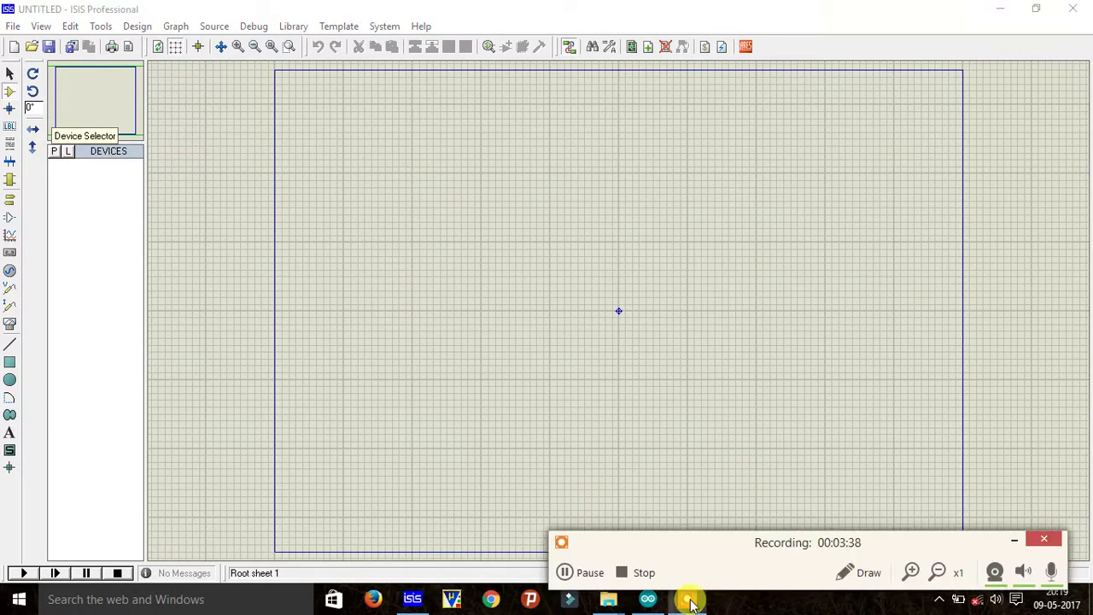